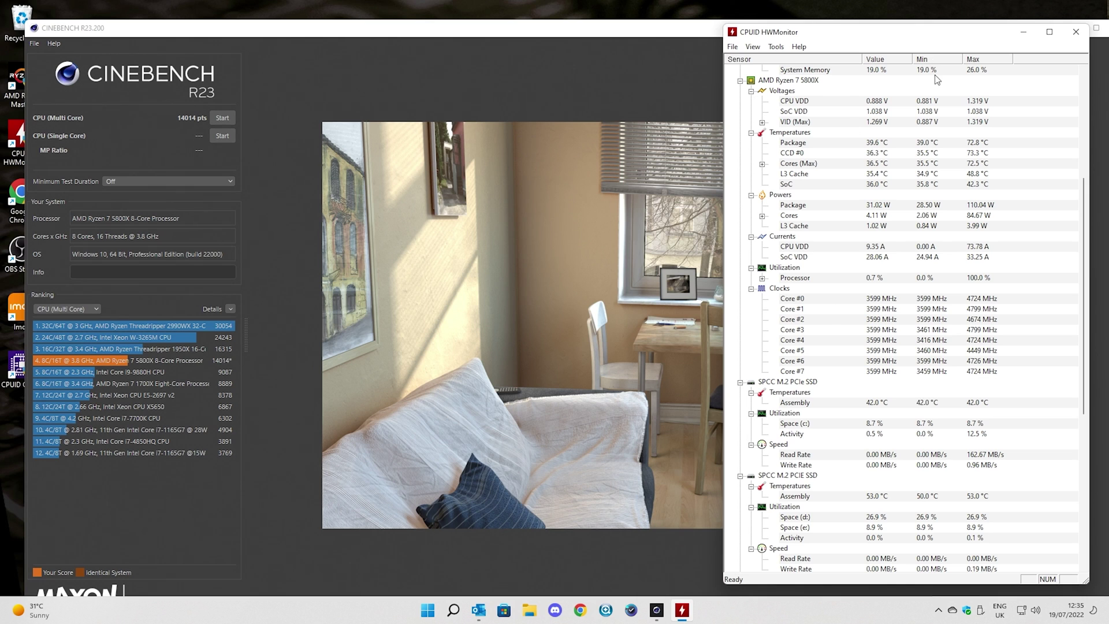
- Close HWMonitor, leaving Cinebench's 14014 pts multi-core baseline on screen
click(1078, 34)
- Close Cinebench and launch AMD Ryzen Master, accepting the UAC prompt and overclocking warning
drag(1091, 32, 1003, 37)
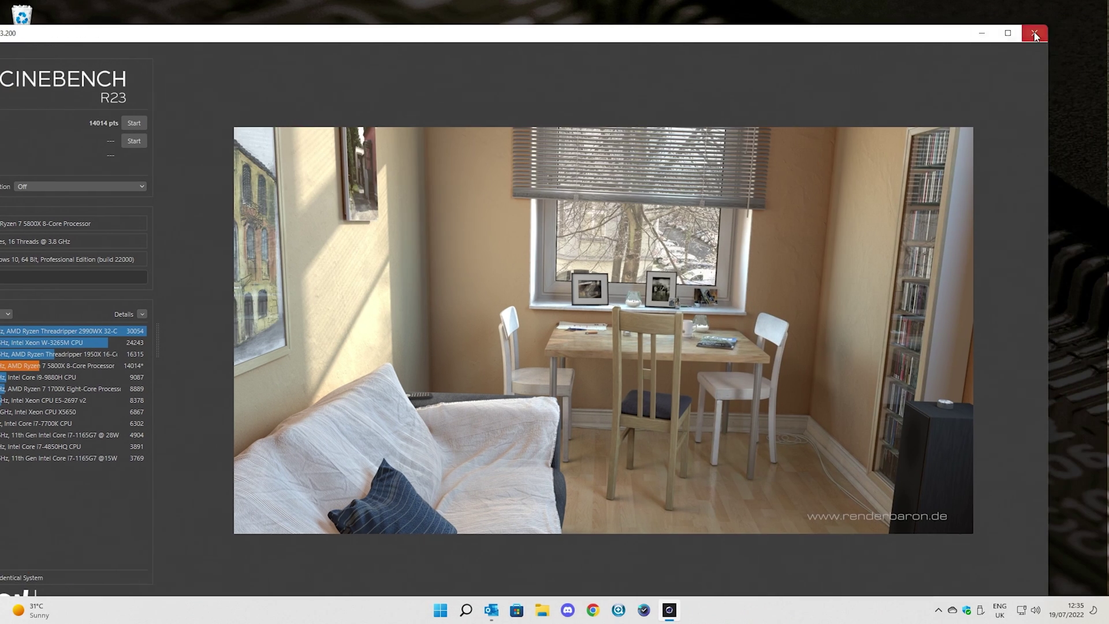
click(1034, 32)
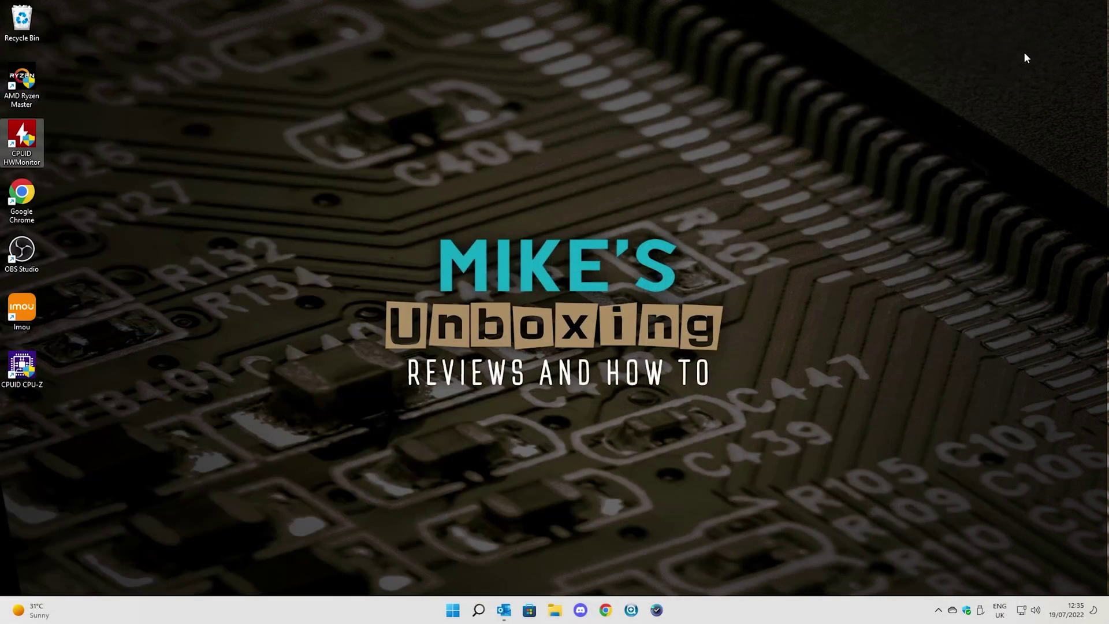
double_click(28, 81)
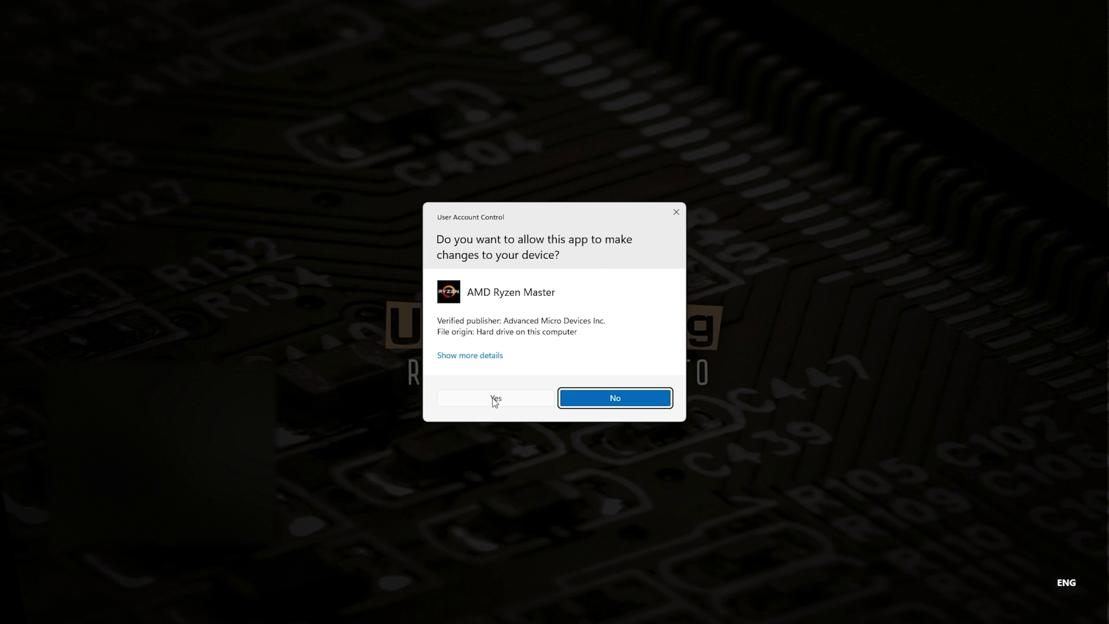
click(495, 398)
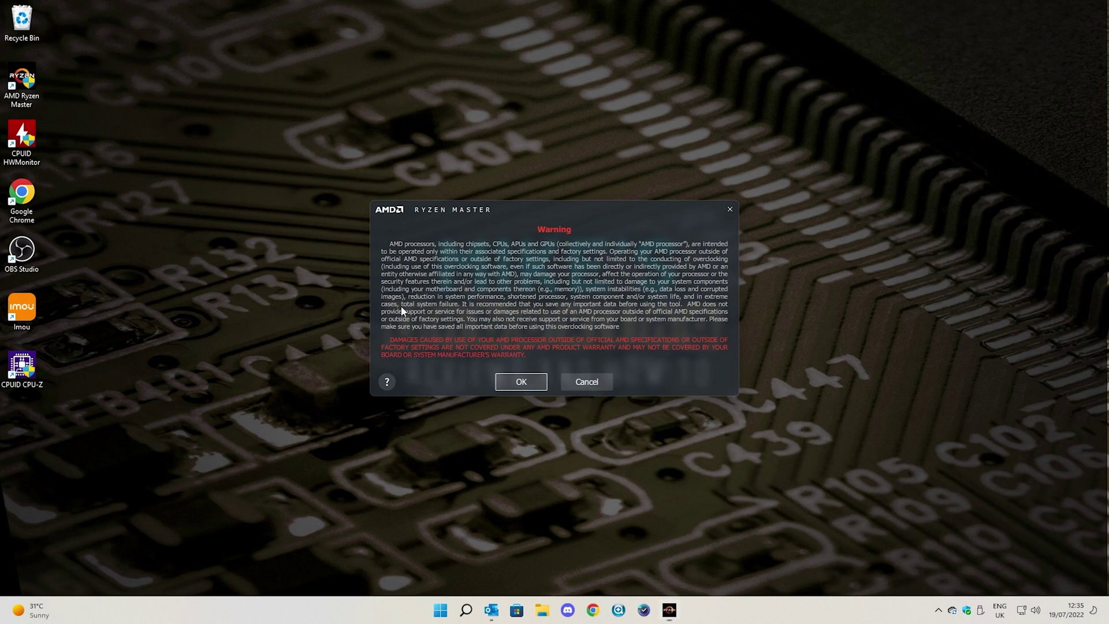
click(523, 384)
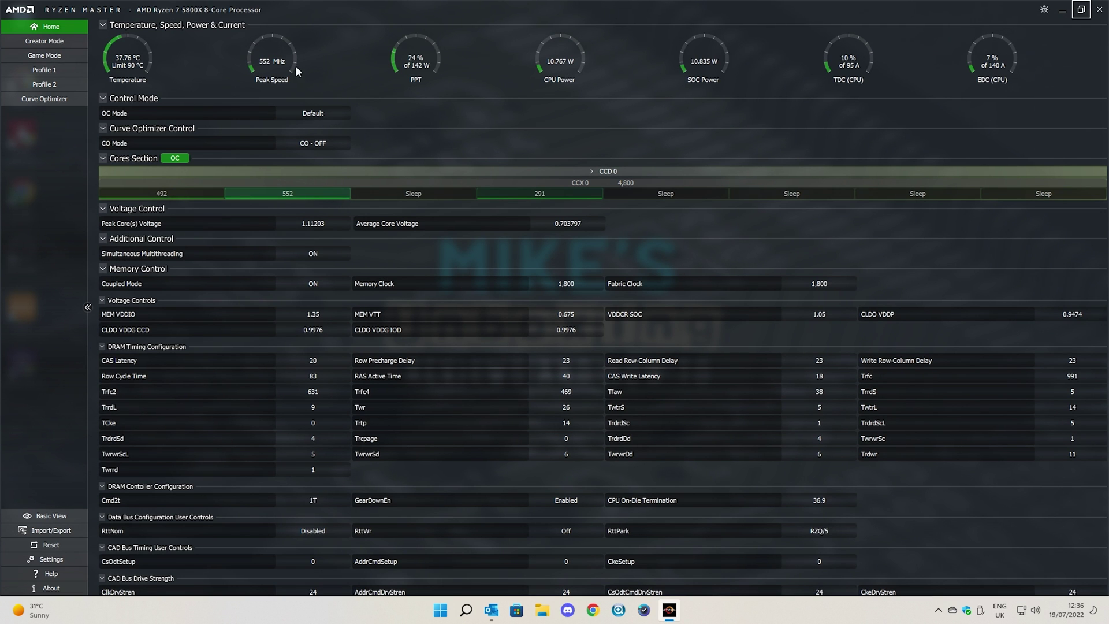
- Toggle Basic View and back to the advanced view, then open the Curve Optimizer page
click(51, 520)
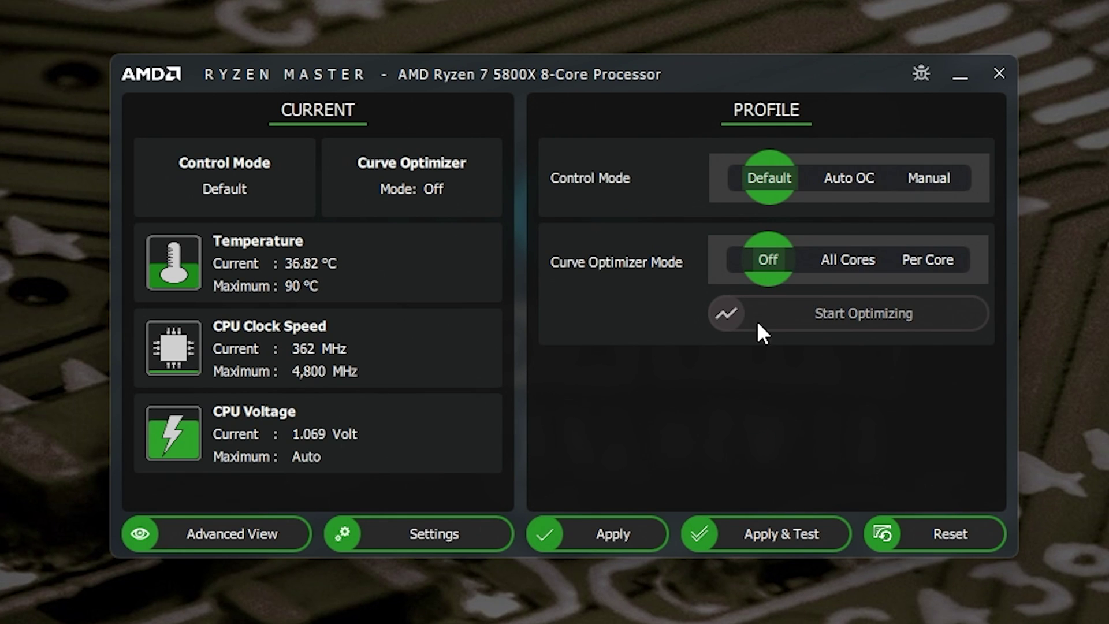
click(837, 255)
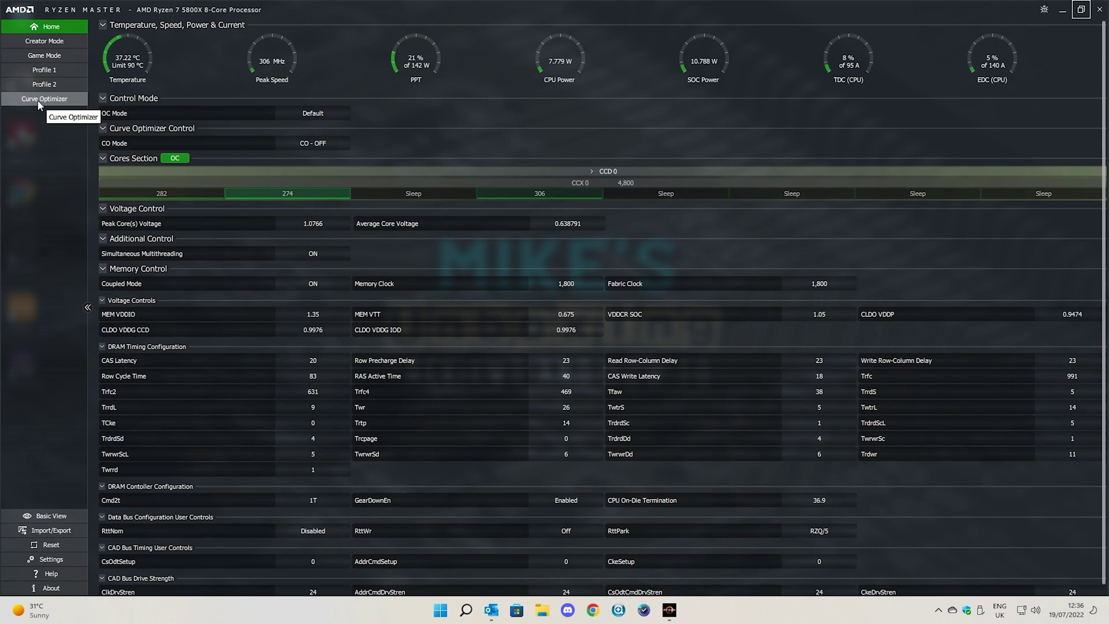
click(40, 99)
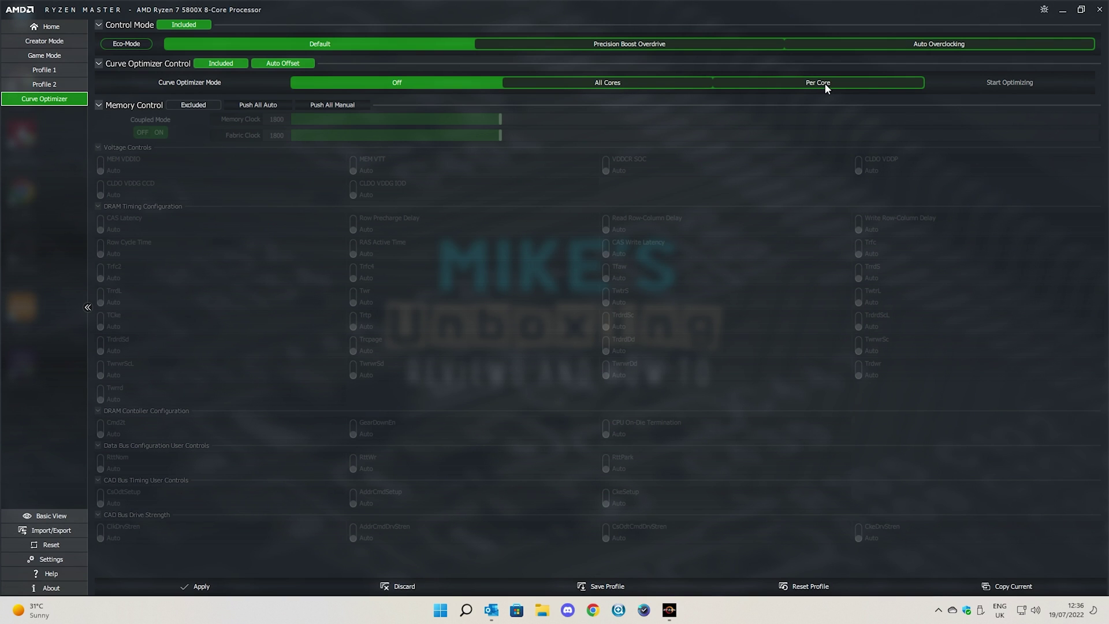
- Set Curve Optimizer to All Cores, start optimizing, and choose to restart from scratch
click(597, 84)
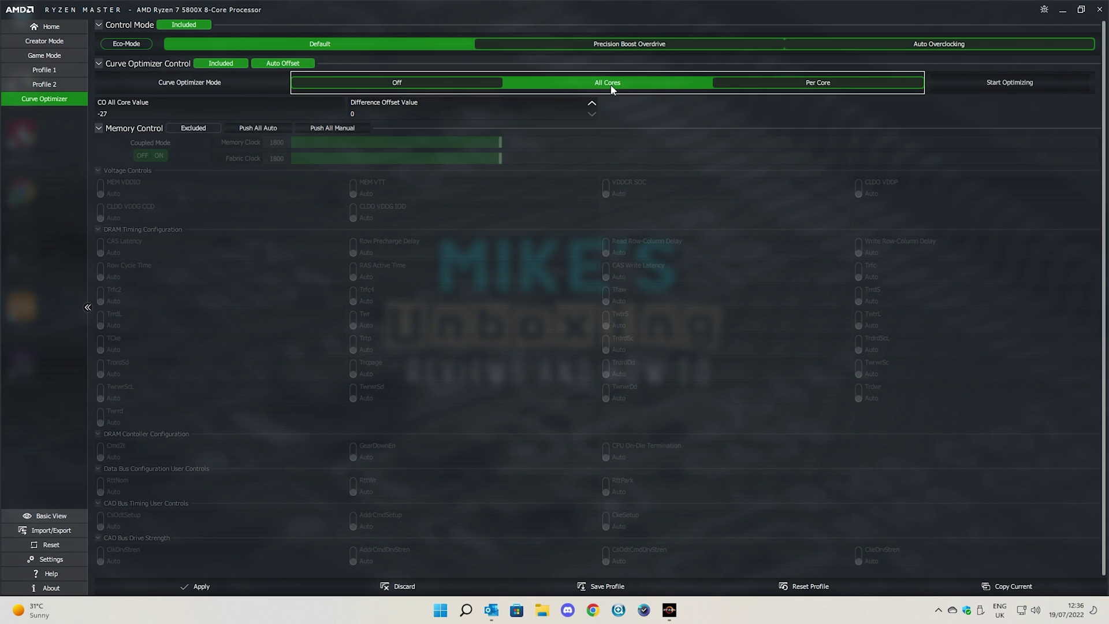
click(1000, 85)
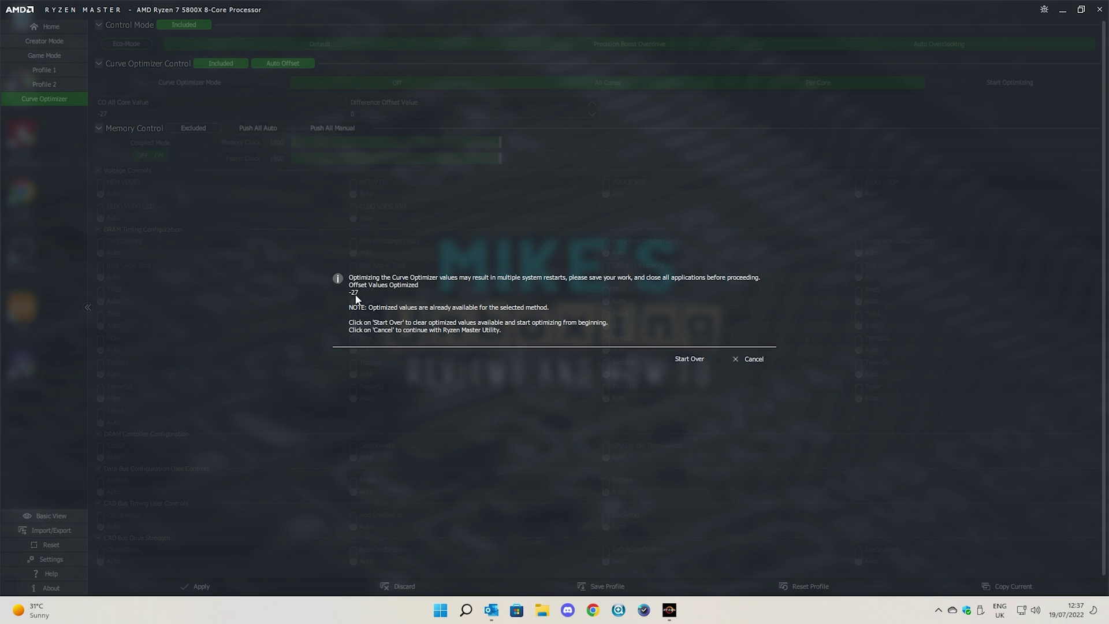
click(687, 360)
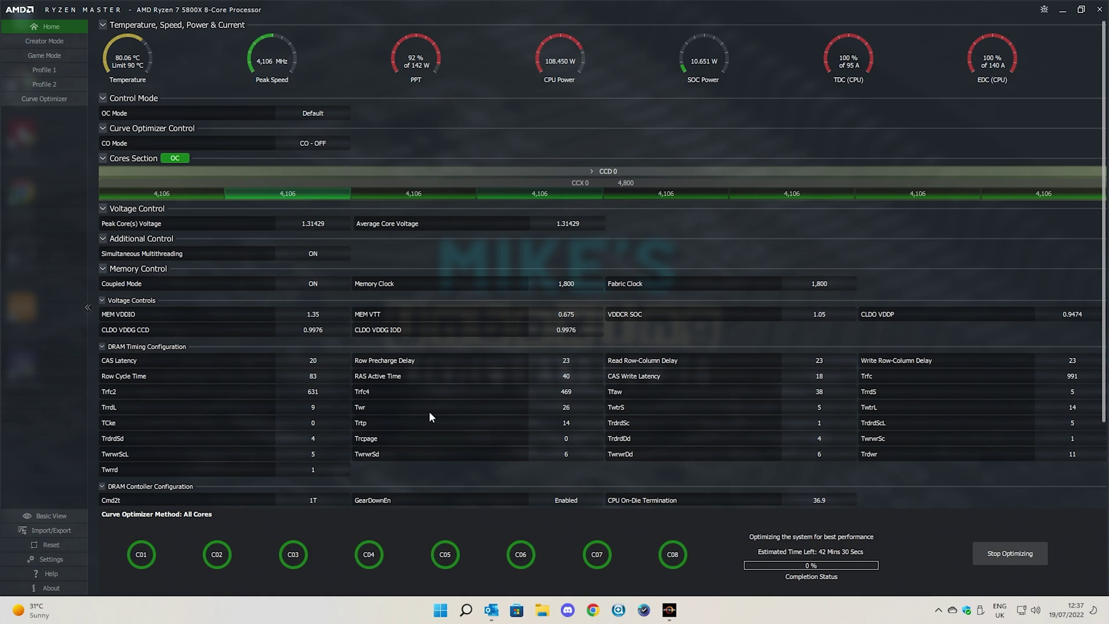
- Let the all-core optimization run and restarts finish, ending with HWMonitor showing 47.1 °C idle
mouse_move(434, 396)
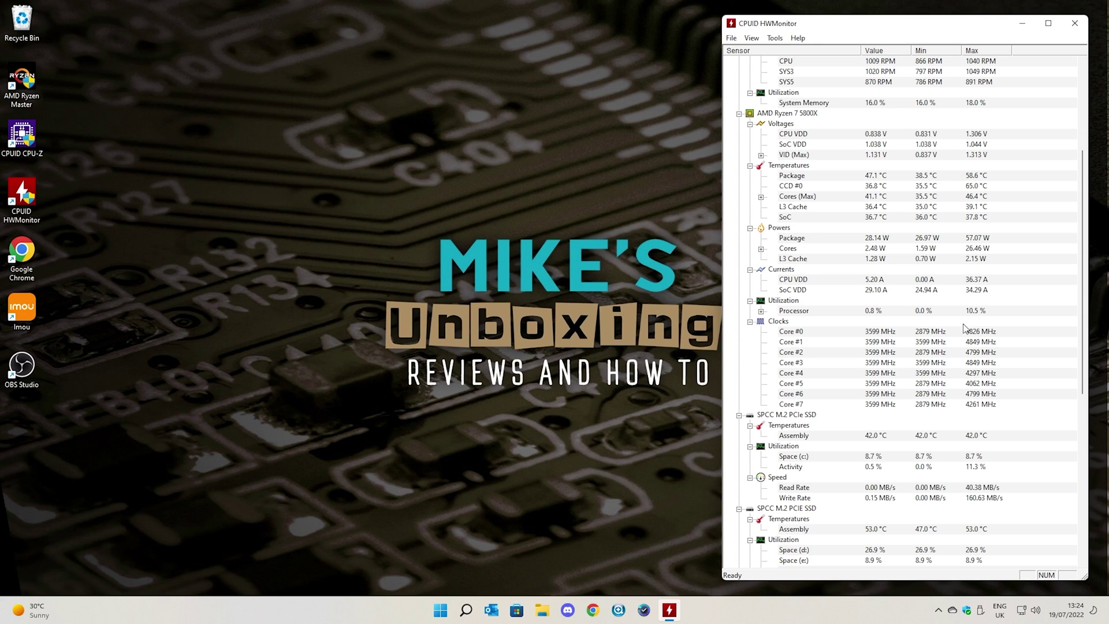
- Scroll HWMonitor to the board temperatures and fans, then launch Cinebench via Start search 'cin'
scroll(950, 422, up, 2)
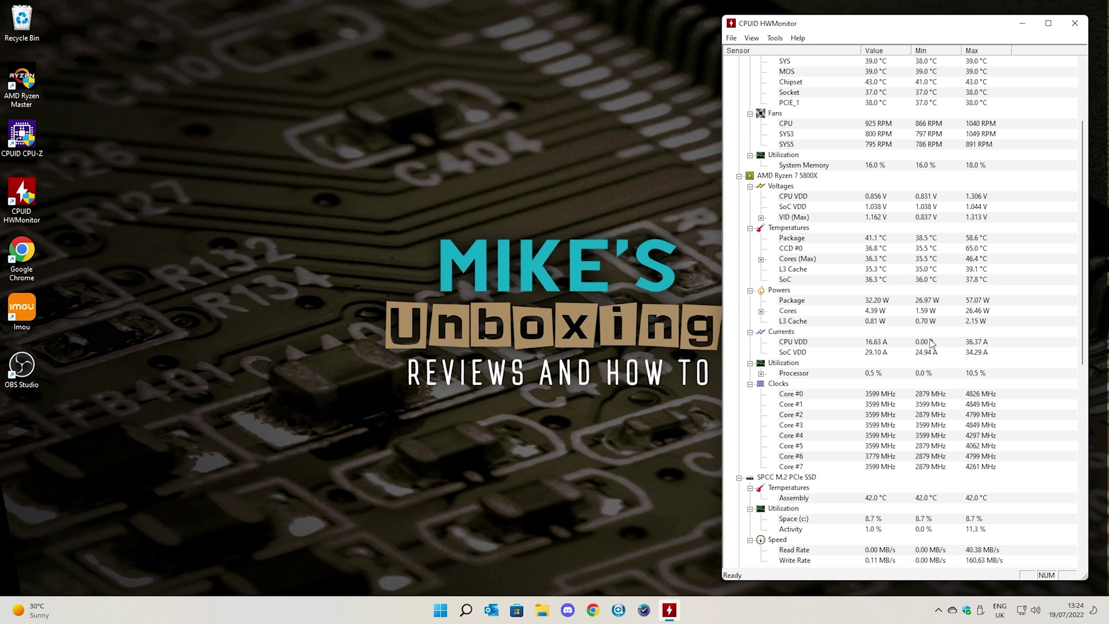
click(448, 610)
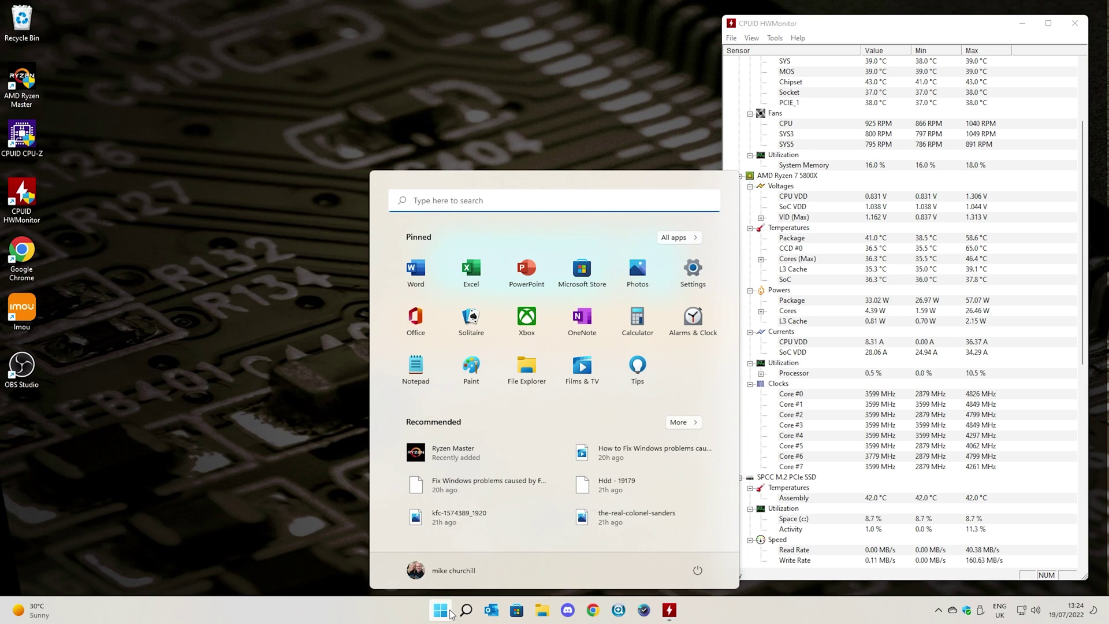
text(cin)
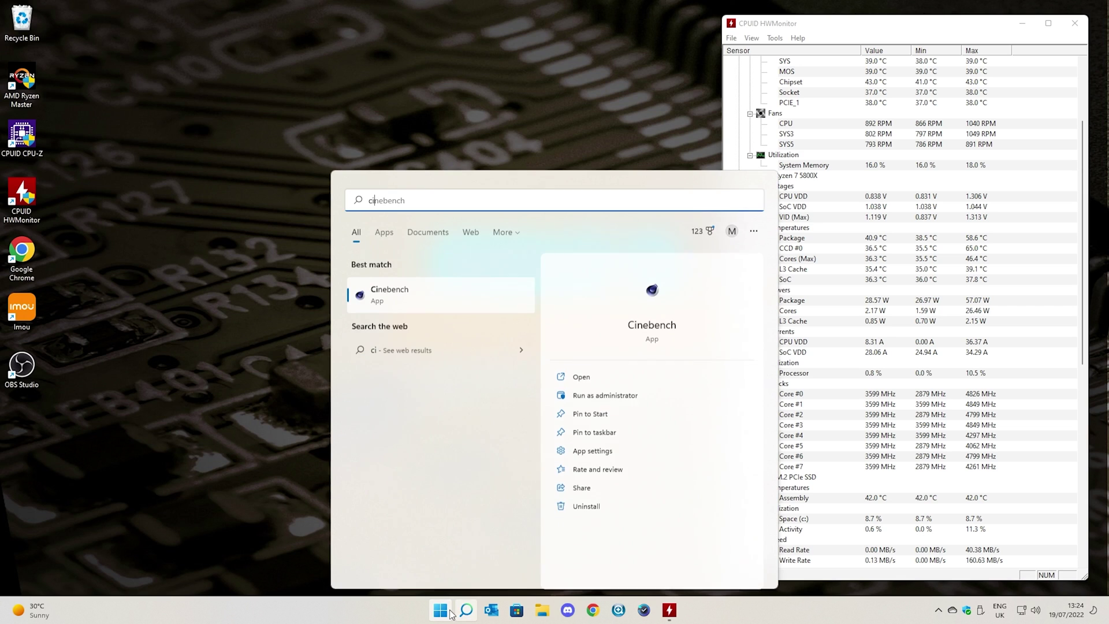
click(652, 325)
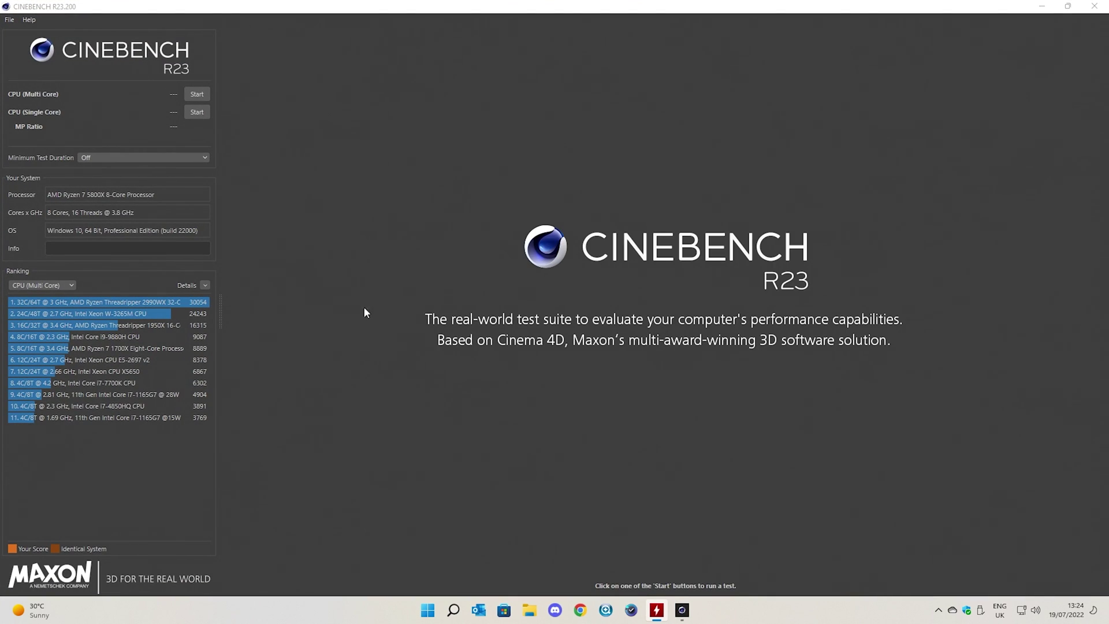
- Rerun the Cinebench multi-core test with HWMonitor in front (14179 pts), then relaunch Ryzen Master
click(196, 95)
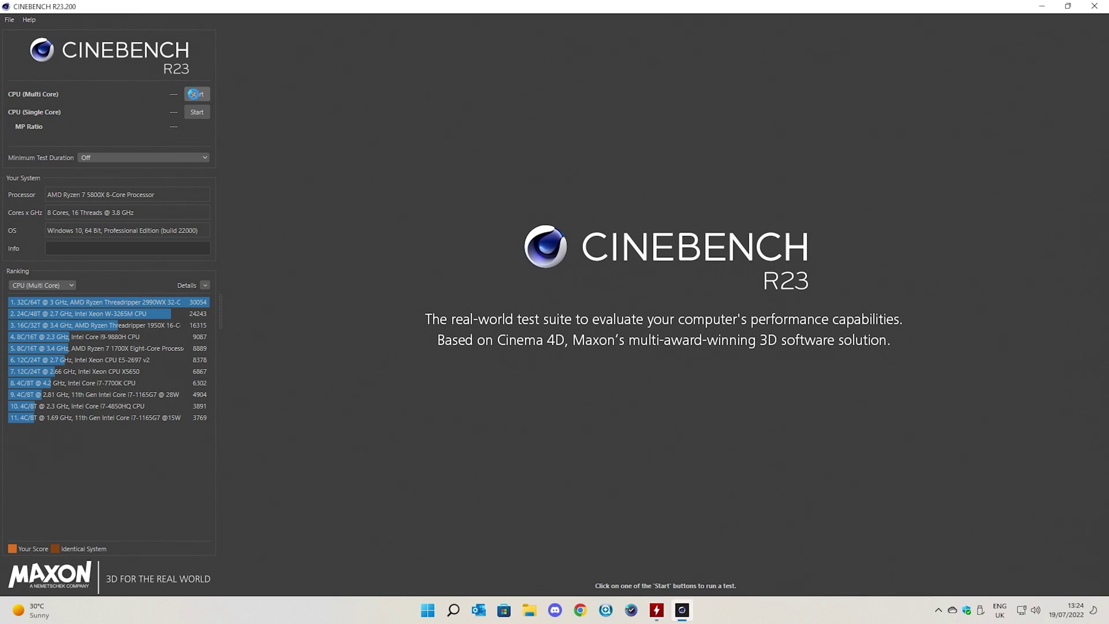
click(658, 612)
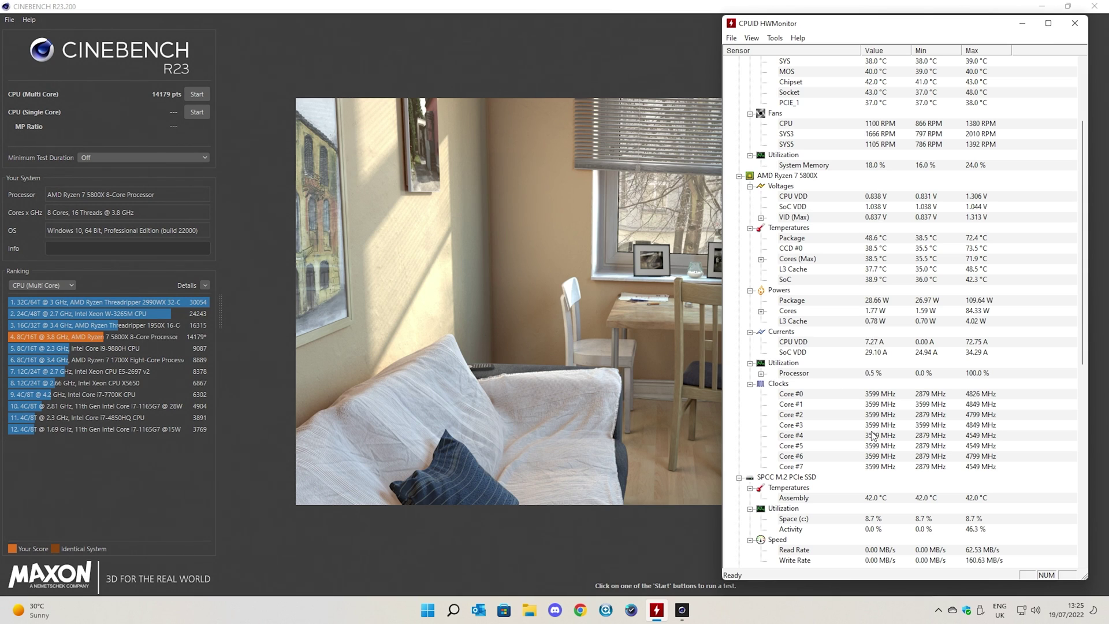
click(431, 612)
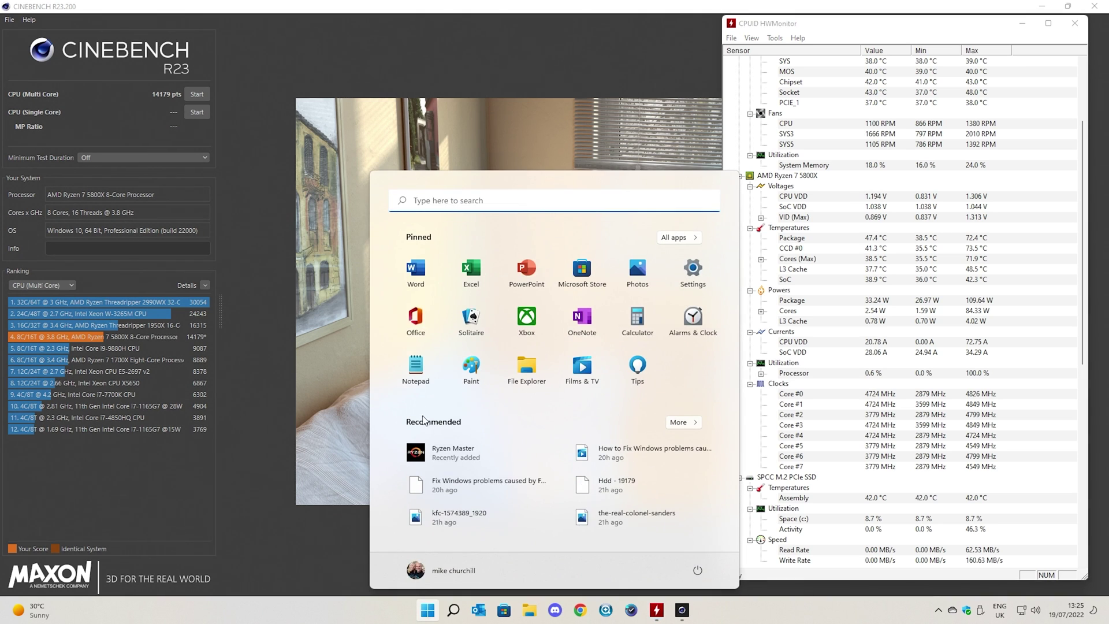
click(420, 448)
- Set Curve Optimizer to Manual Offset with CO All Core Value -27, then maximize Ryzen Master
click(507, 397)
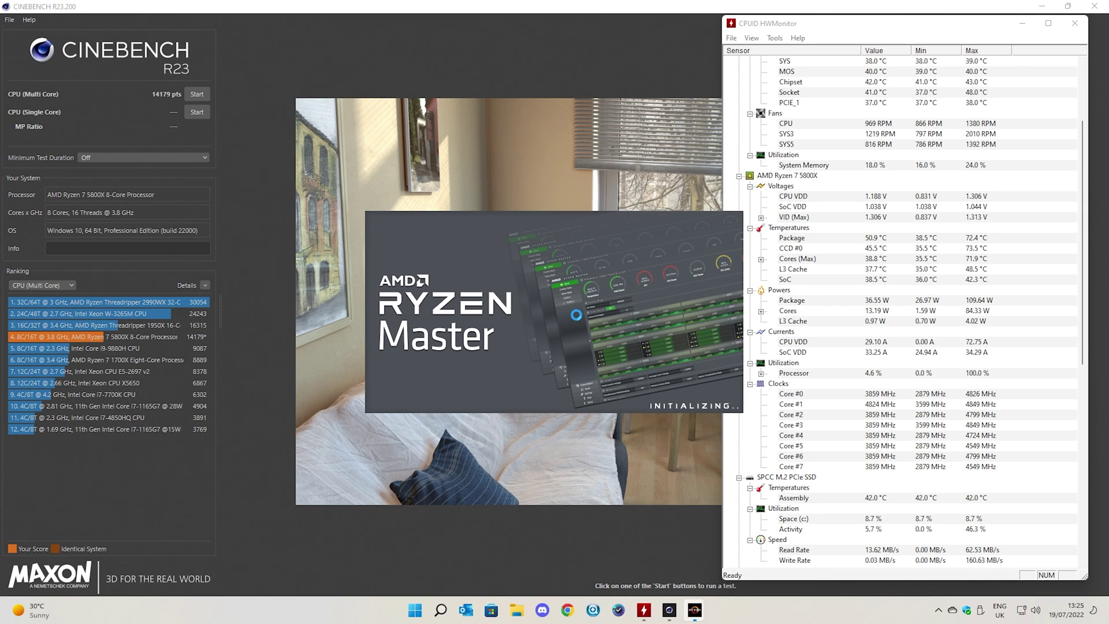
click(517, 378)
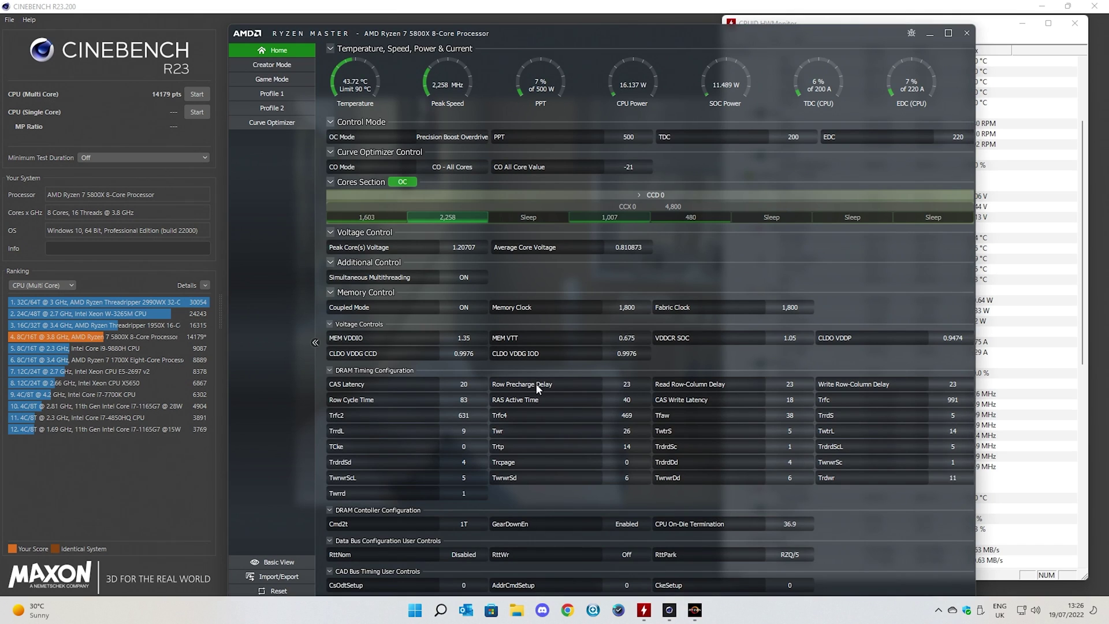
click(271, 122)
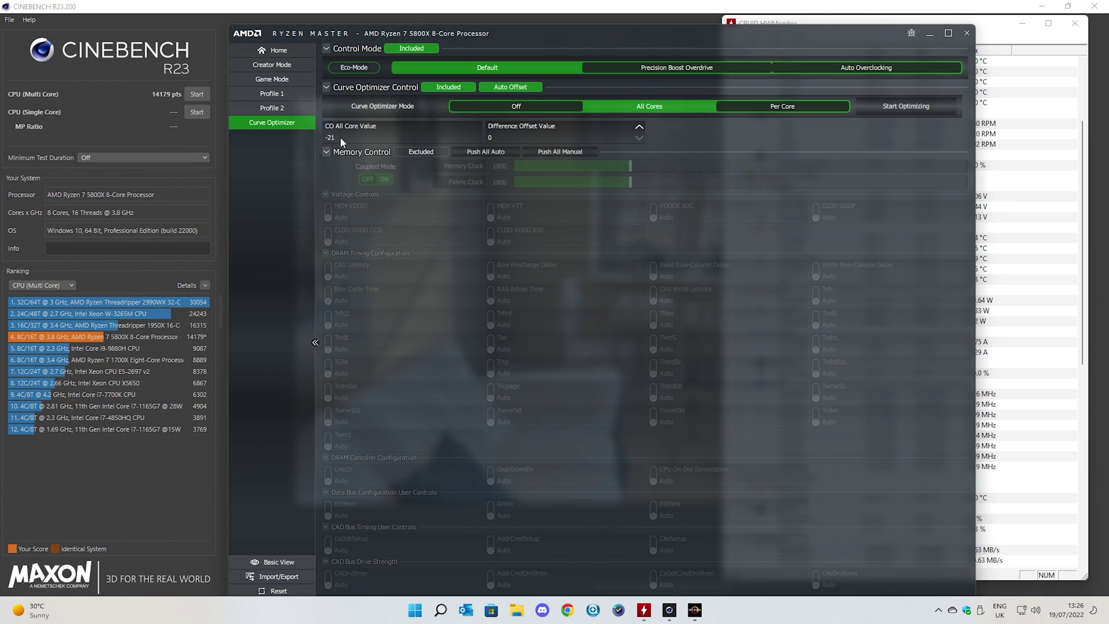
click(511, 87)
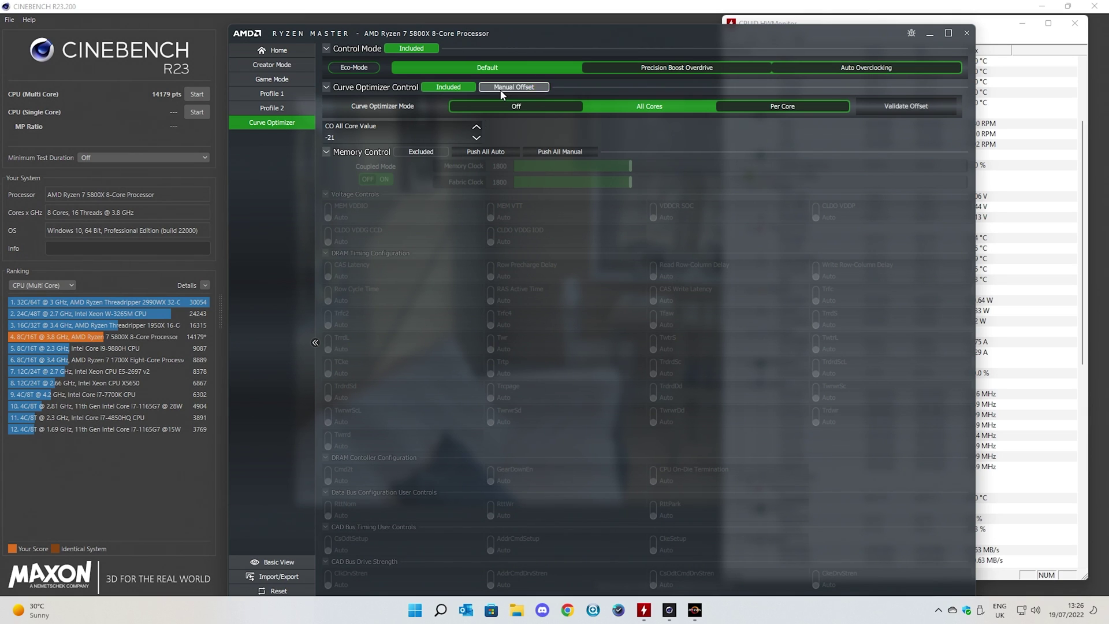
click(478, 139)
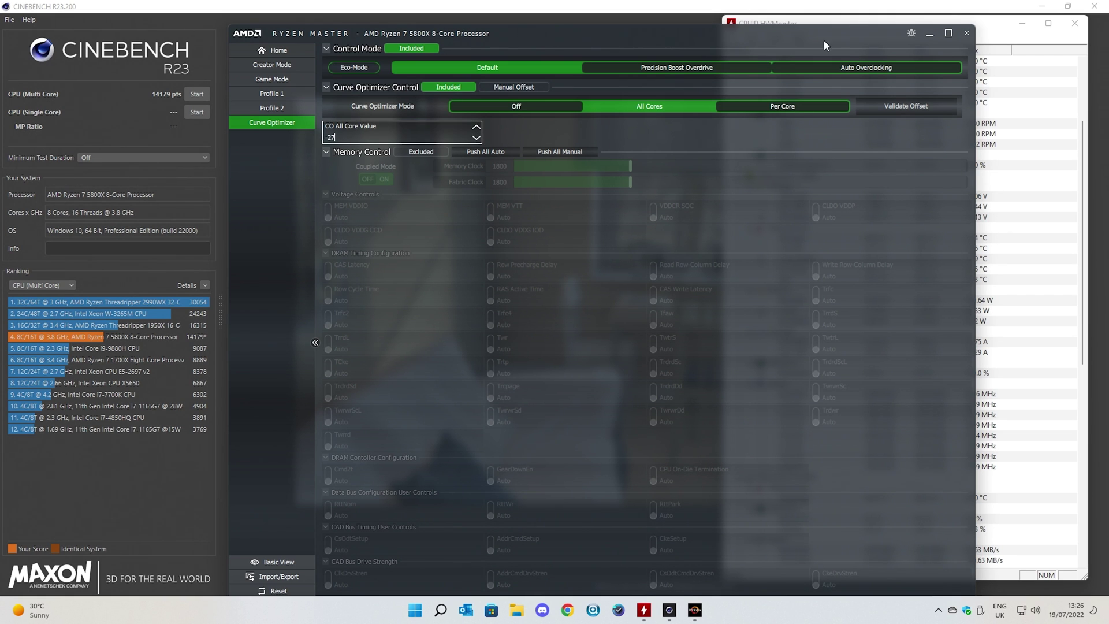
drag(816, 34, 829, 0)
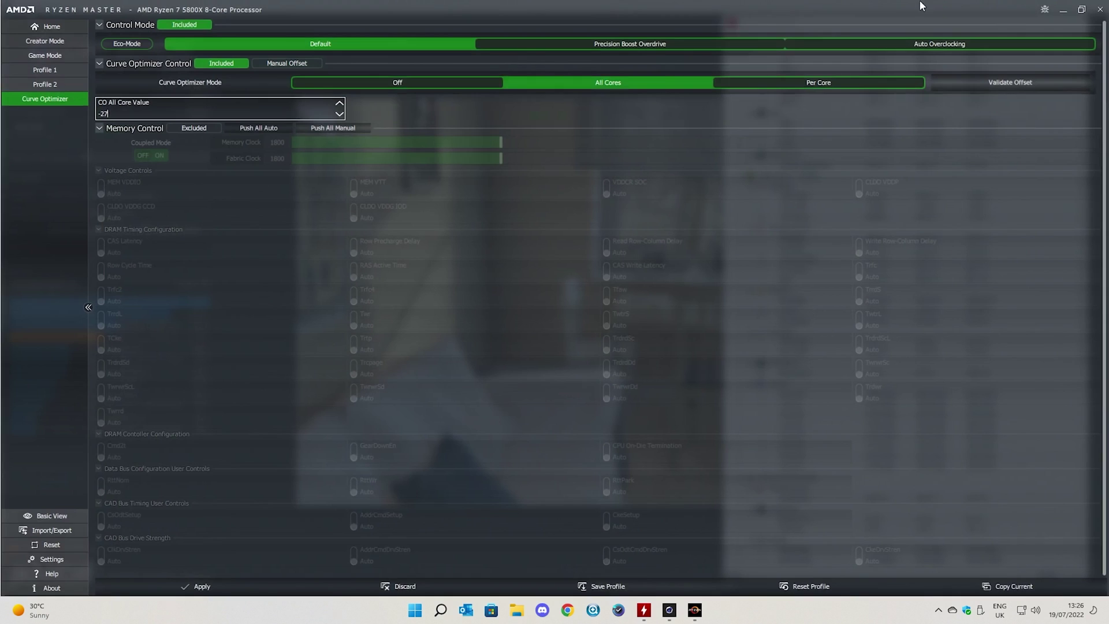
- Apply the -27 offset with a Windows restart, close Discord, and reopen Ryzen Master
click(188, 588)
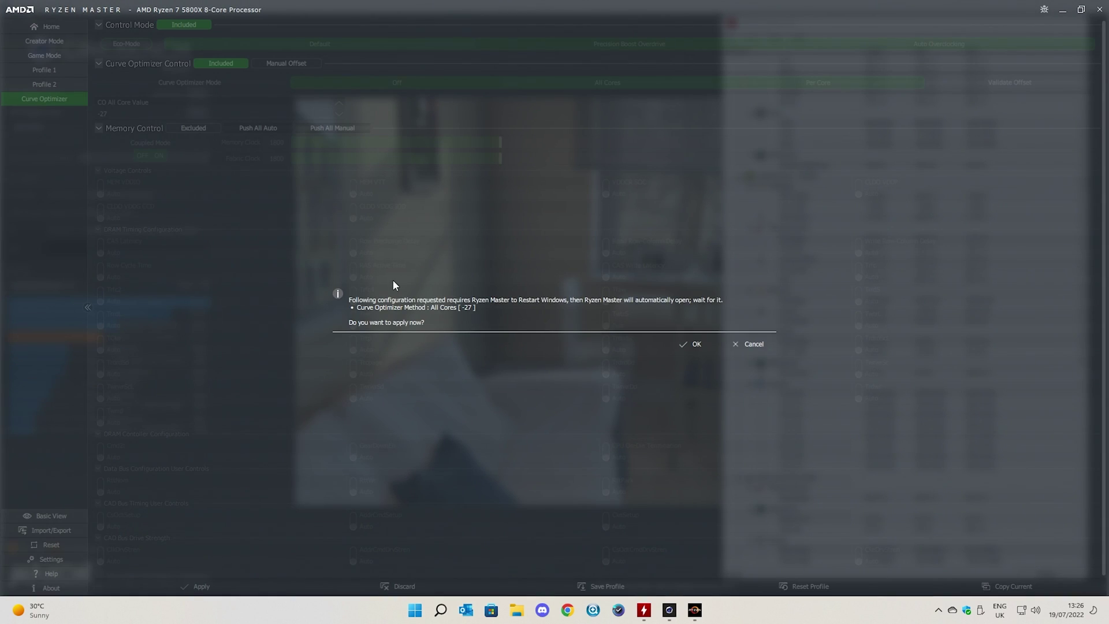
click(689, 343)
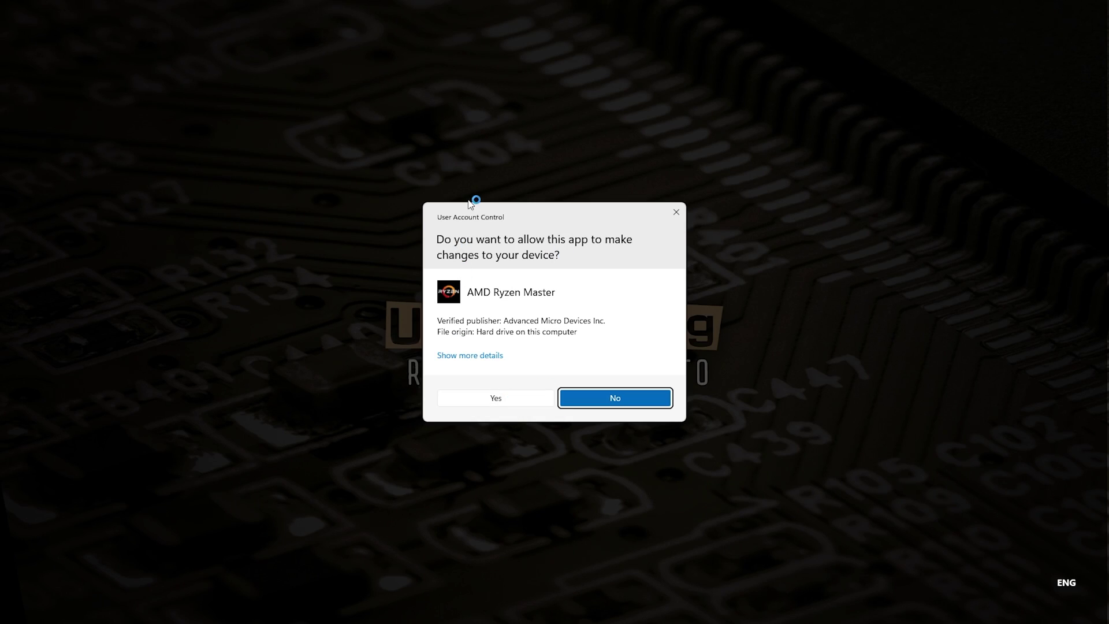
click(495, 398)
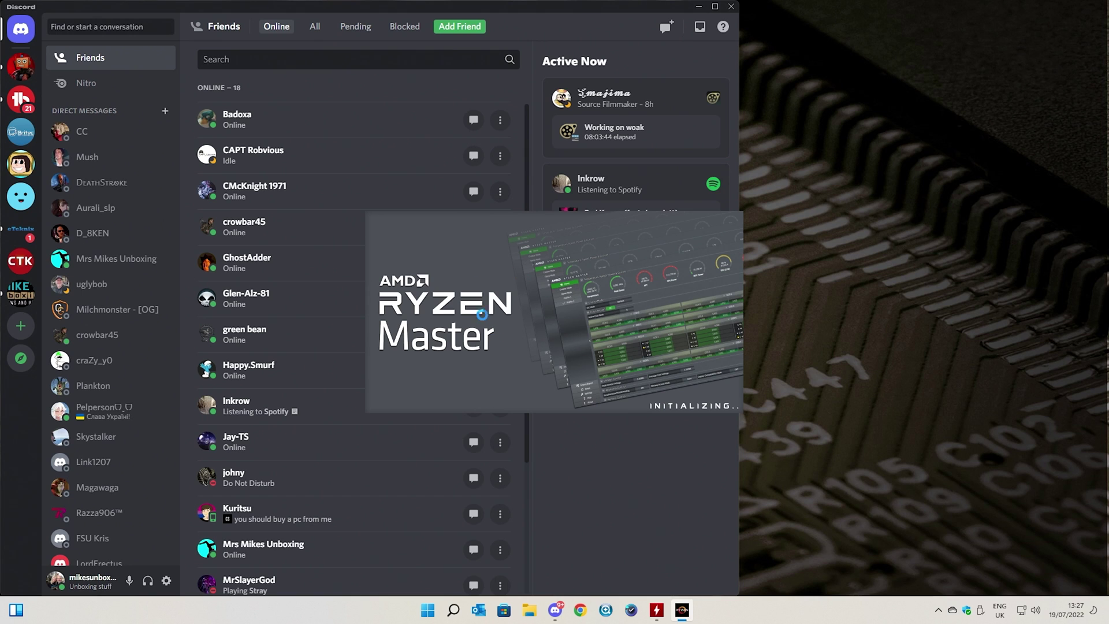
click(732, 6)
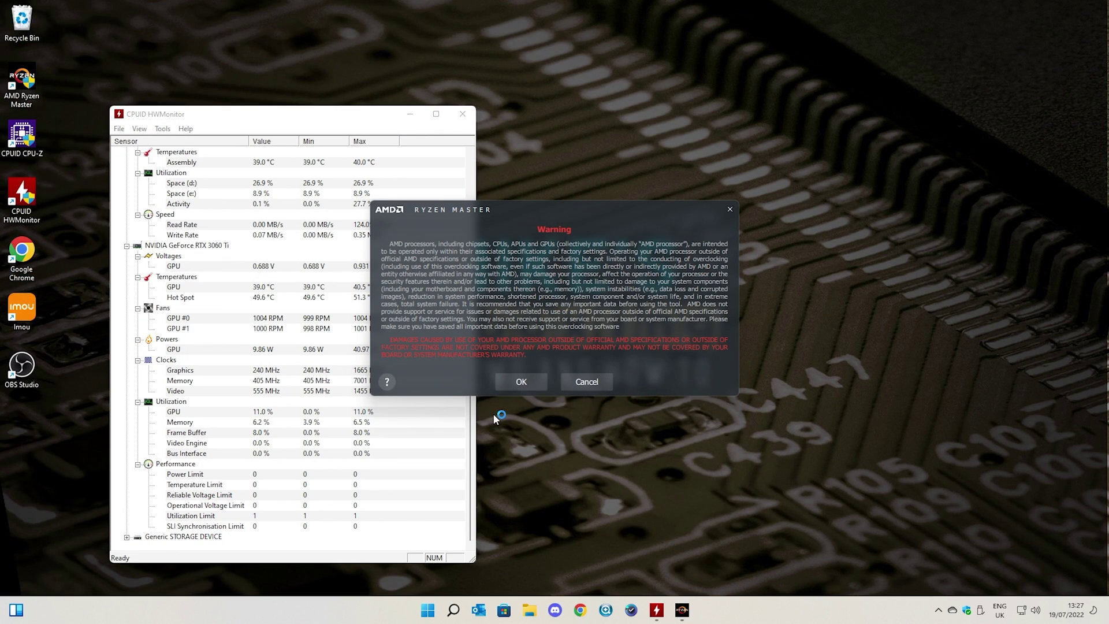
click(510, 383)
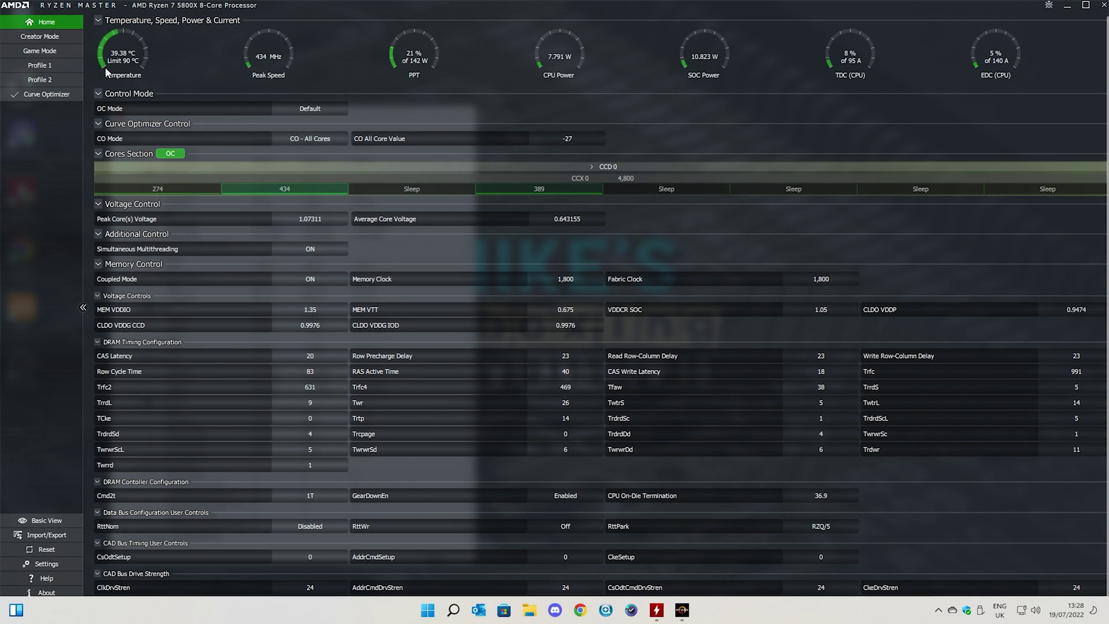
- Close Ryzen Master, move HWMonitor to the top right, and open the Start menu
click(1069, 7)
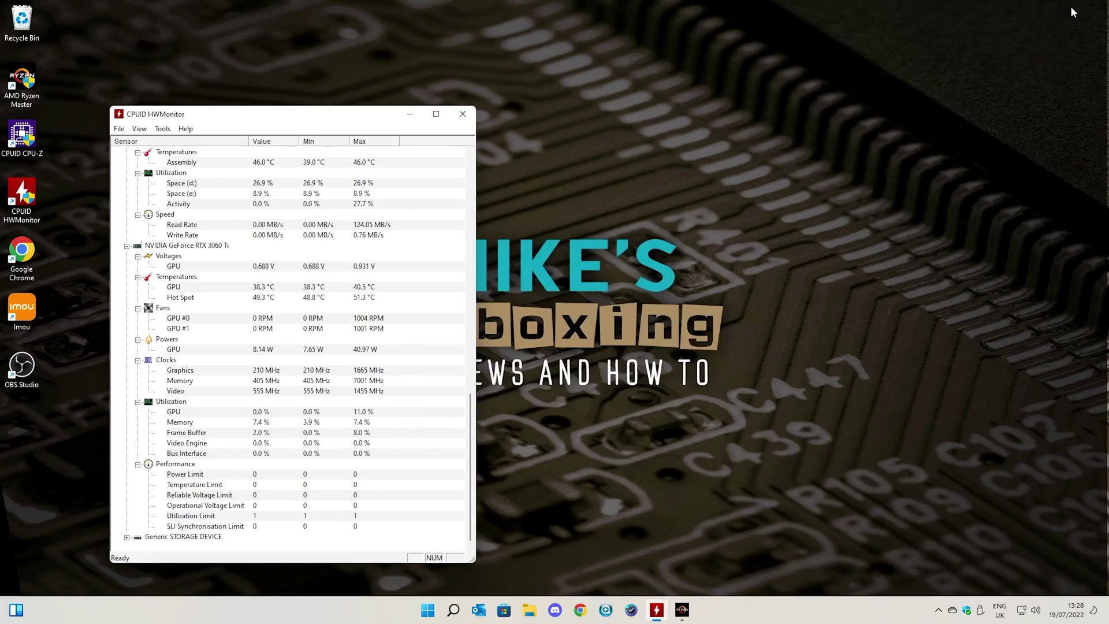
click(682, 610)
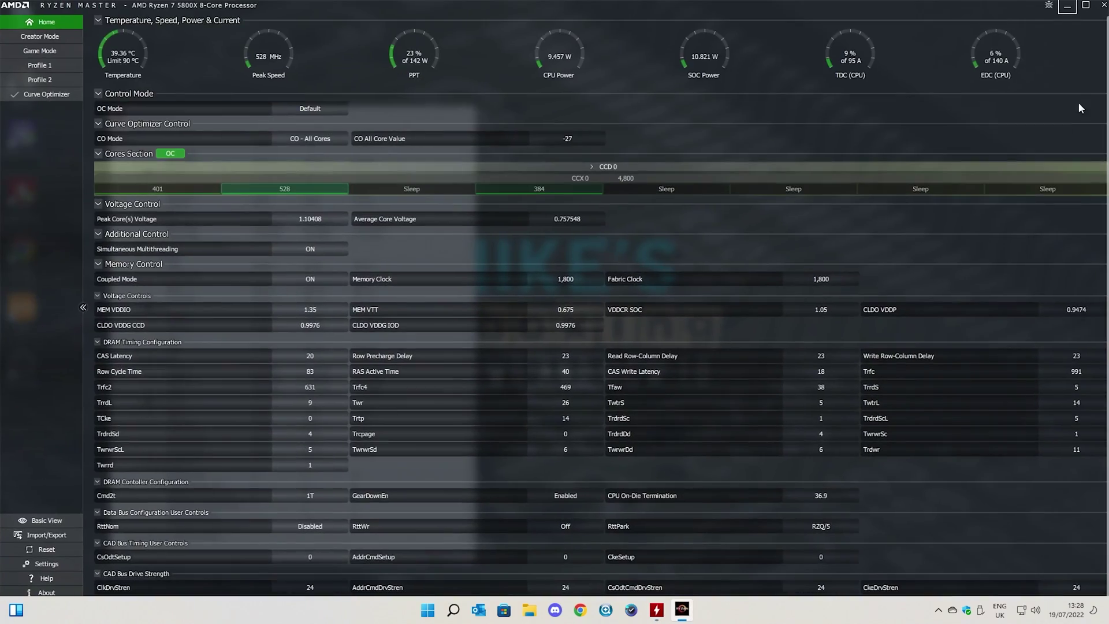
click(1101, 6)
drag(266, 124, 871, 24)
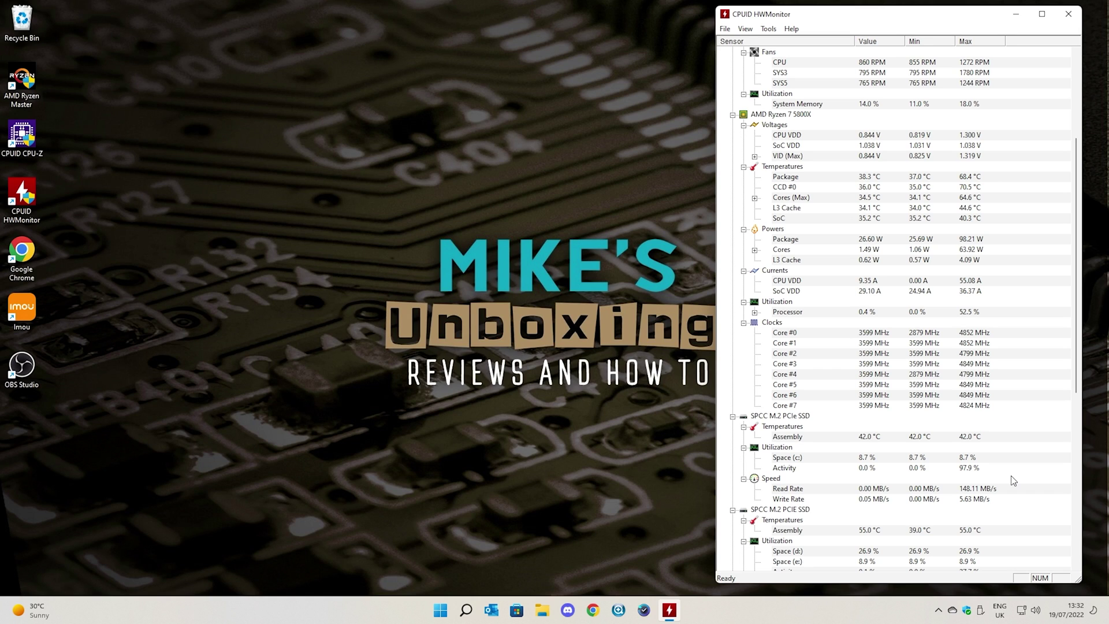
click(440, 611)
- Launch Cinebench R23 by searching 'cinebench' and start the CPU (Multi Core) test
text(c)
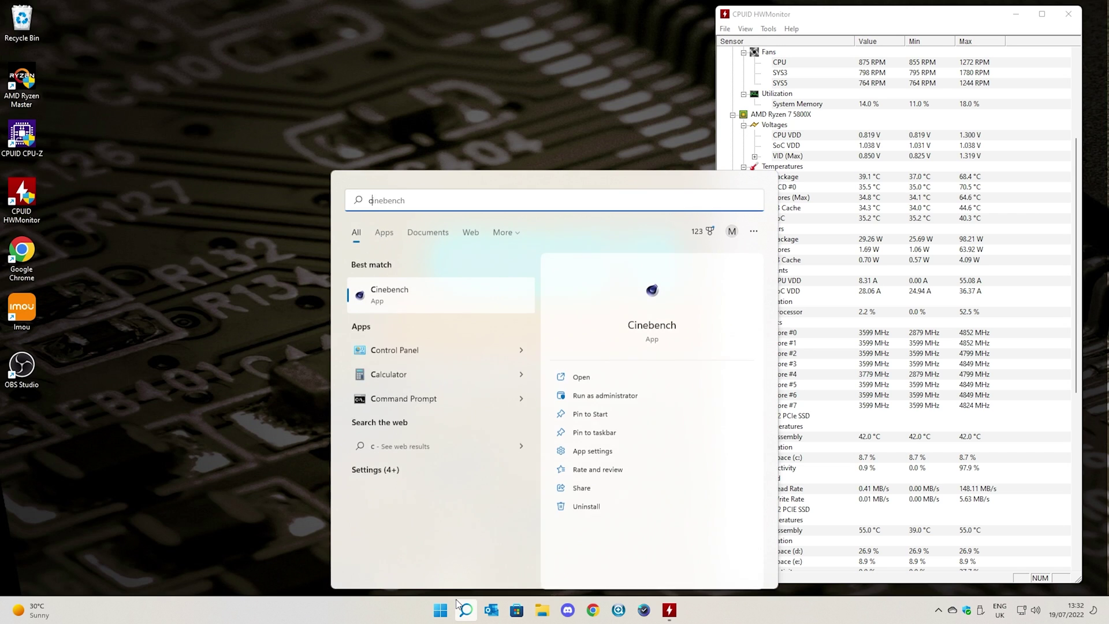
text(inebench)
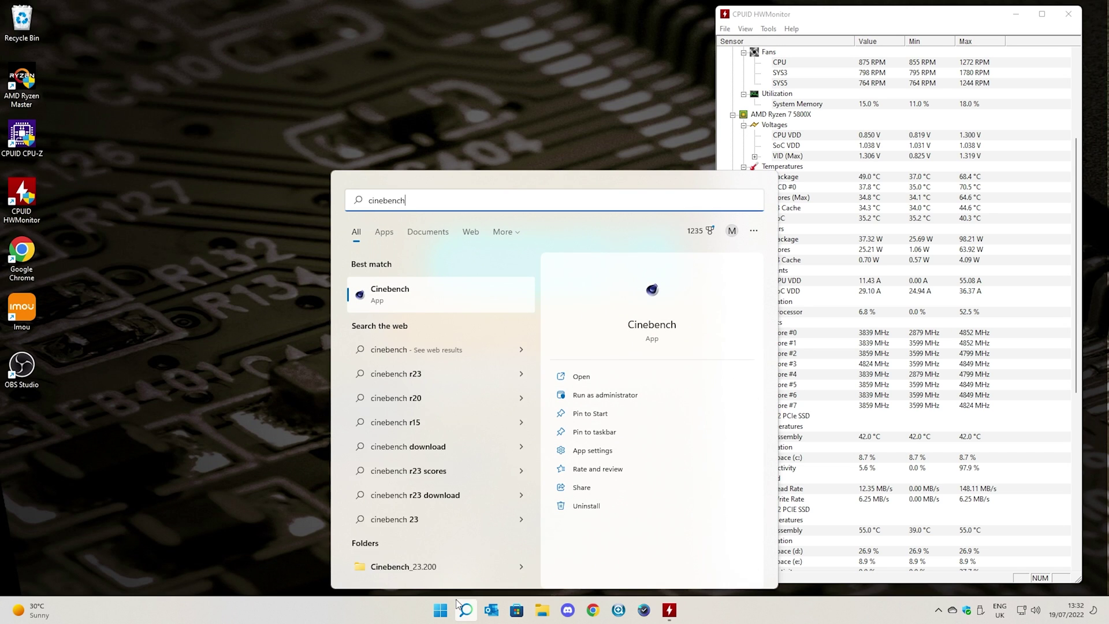
key(Return)
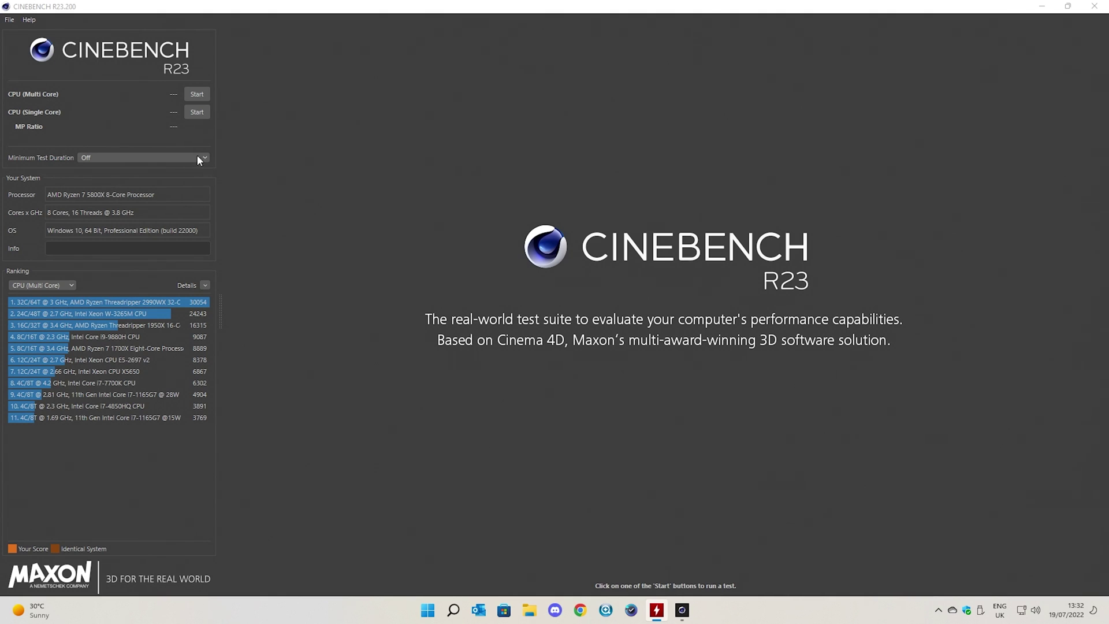
click(197, 95)
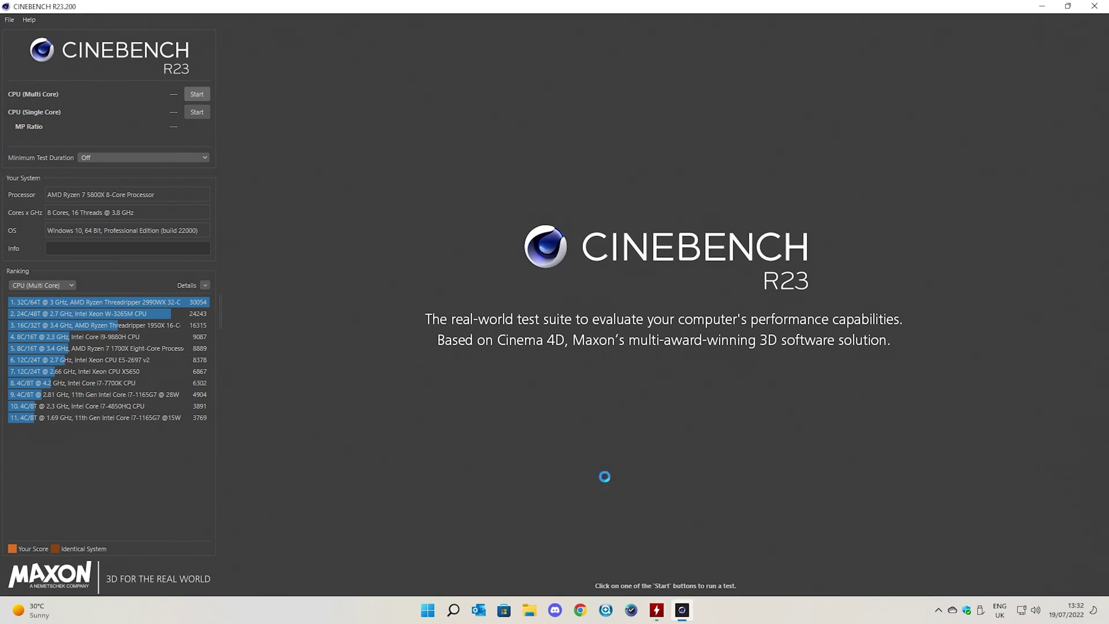
- Bring HWMonitor forward beside Cinebench R23 to track CPU package temperature during the multi-core run
click(659, 612)
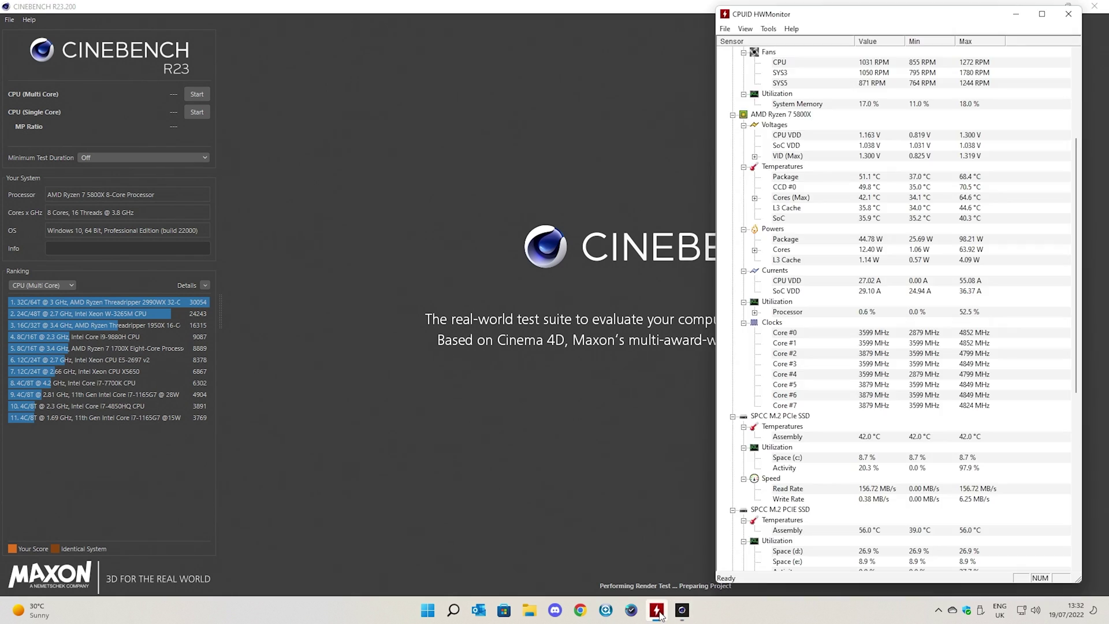